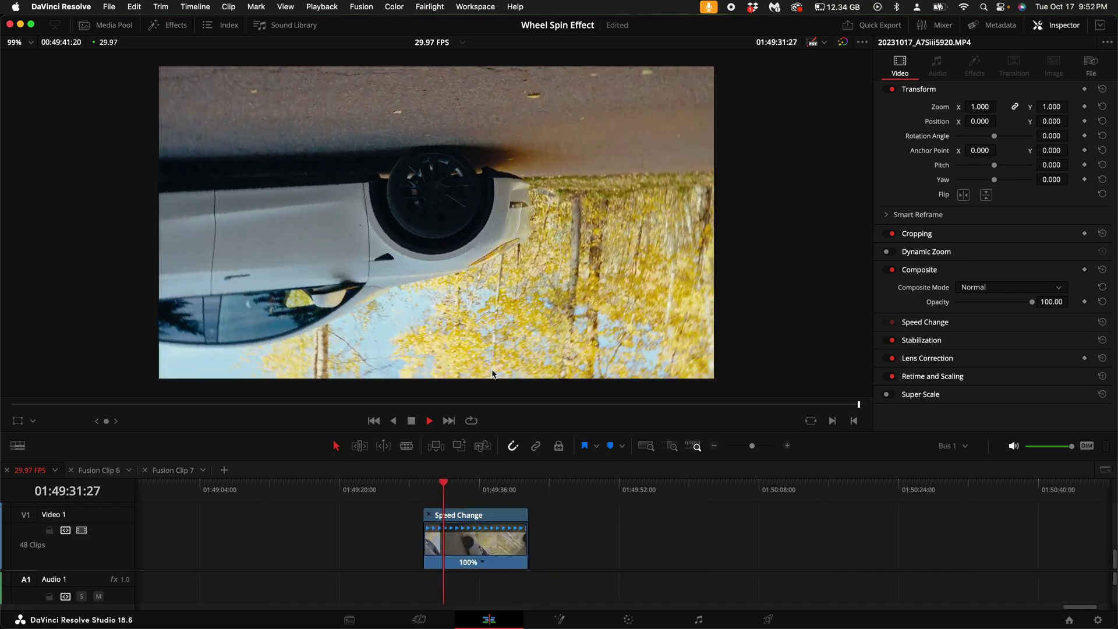
# Preview the wheel clip and slow it to 50% speed with Retime Controls.
pyautogui.press('space')
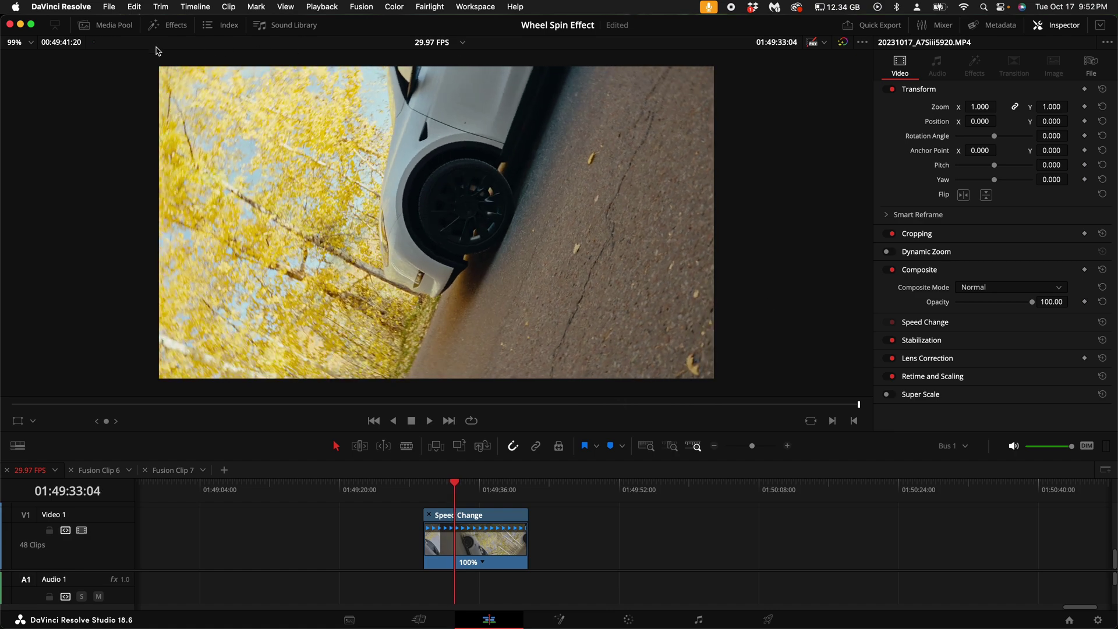
pyautogui.press('space')
pyautogui.press('space')
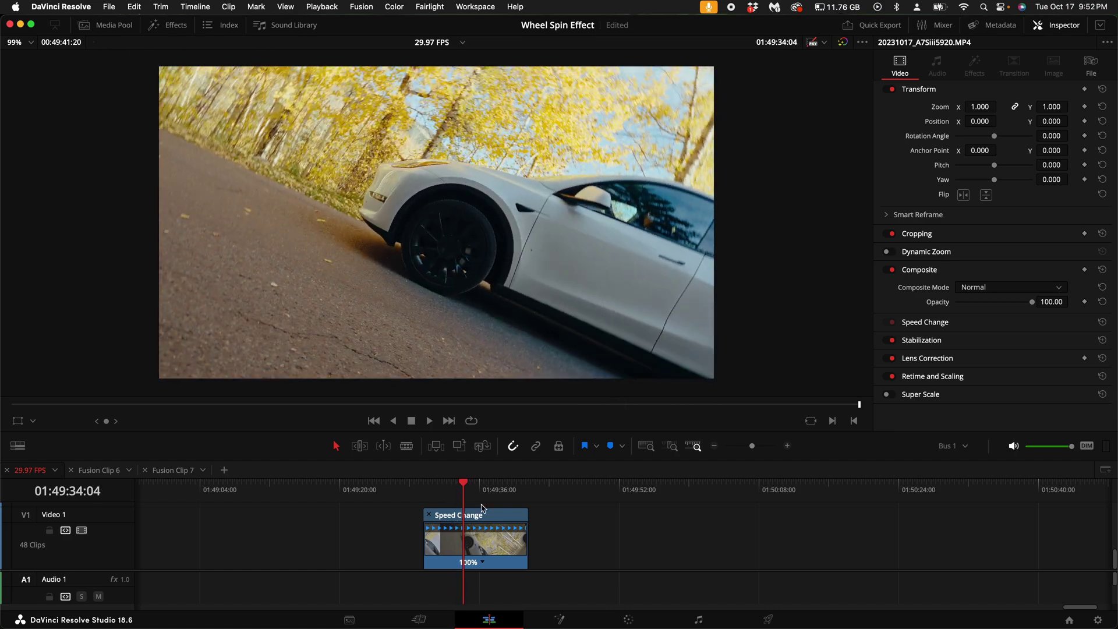
pyautogui.click(483, 544)
pyautogui.rightClick(480, 545)
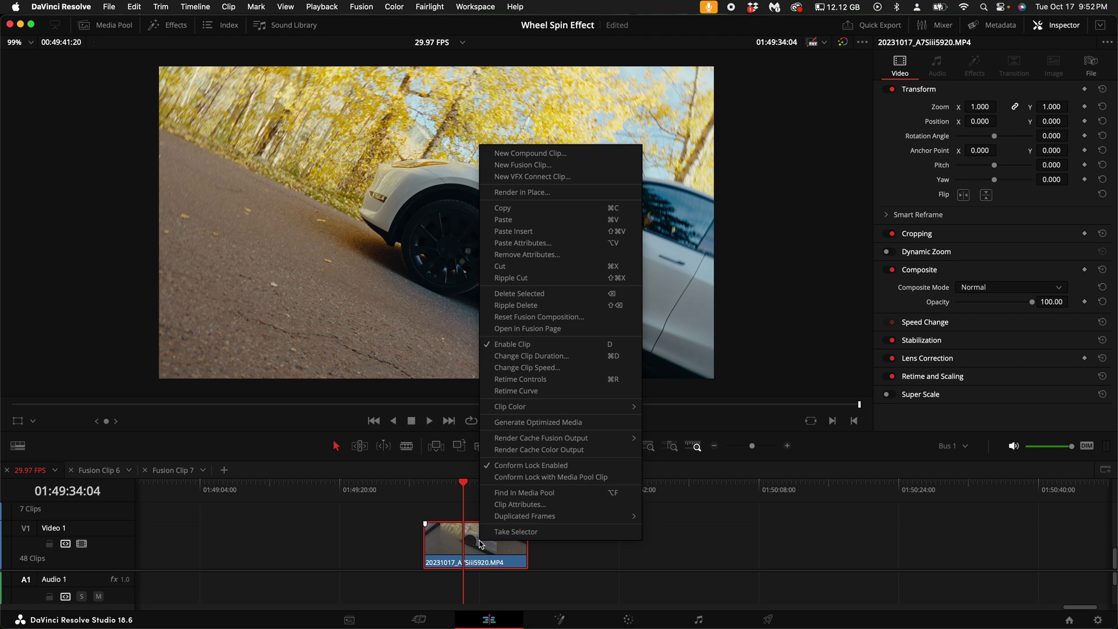
pyautogui.click(547, 380)
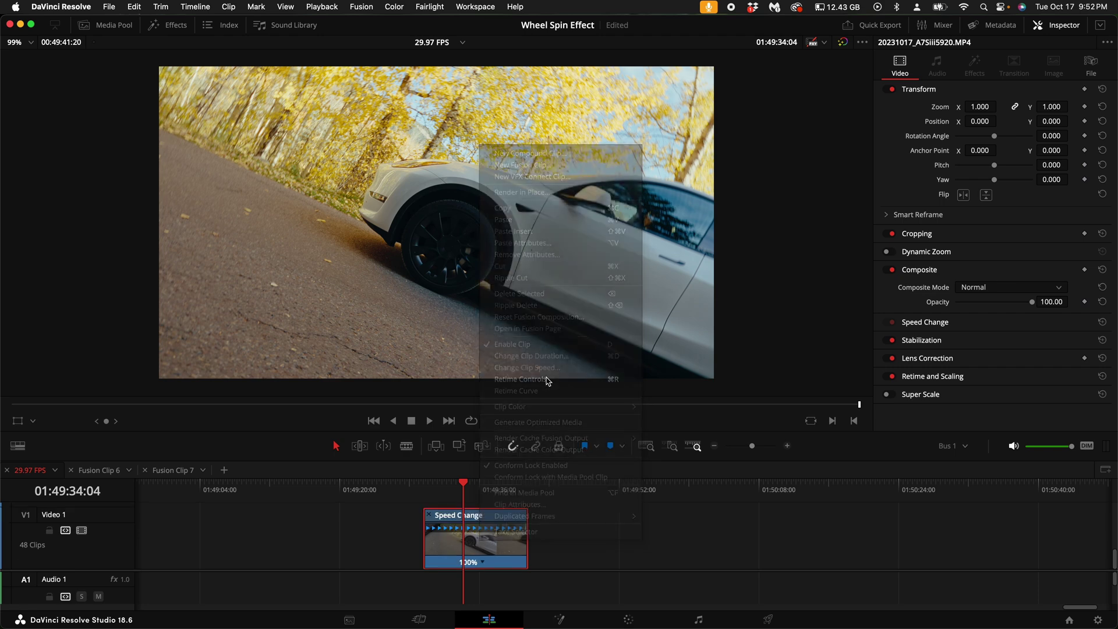
pyautogui.click(483, 562)
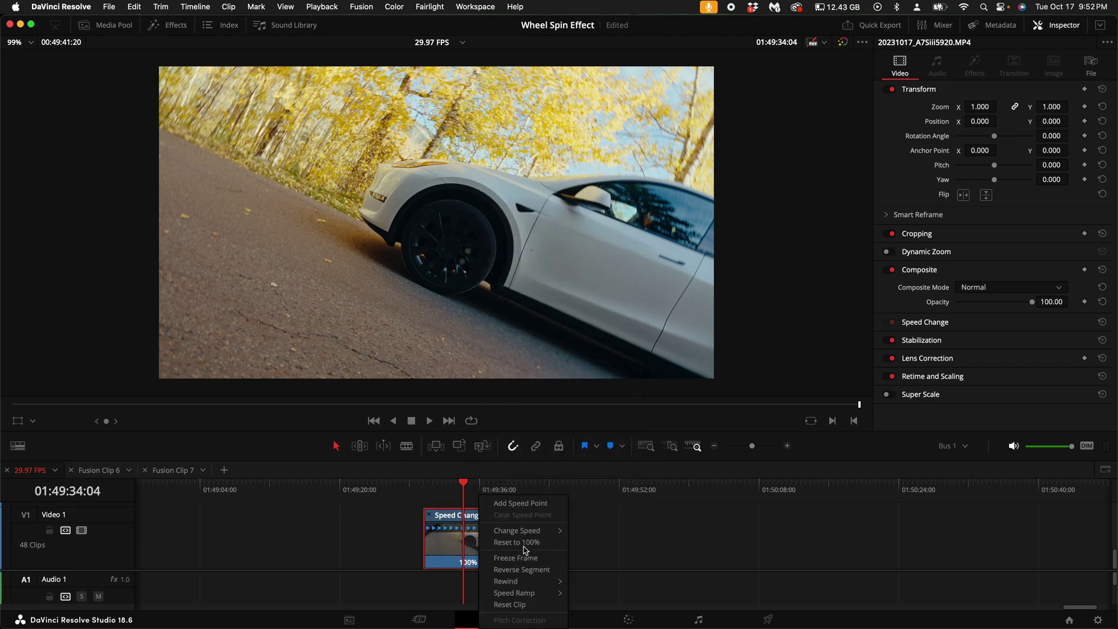
pyautogui.moveTo(539, 536)
pyautogui.click(585, 531)
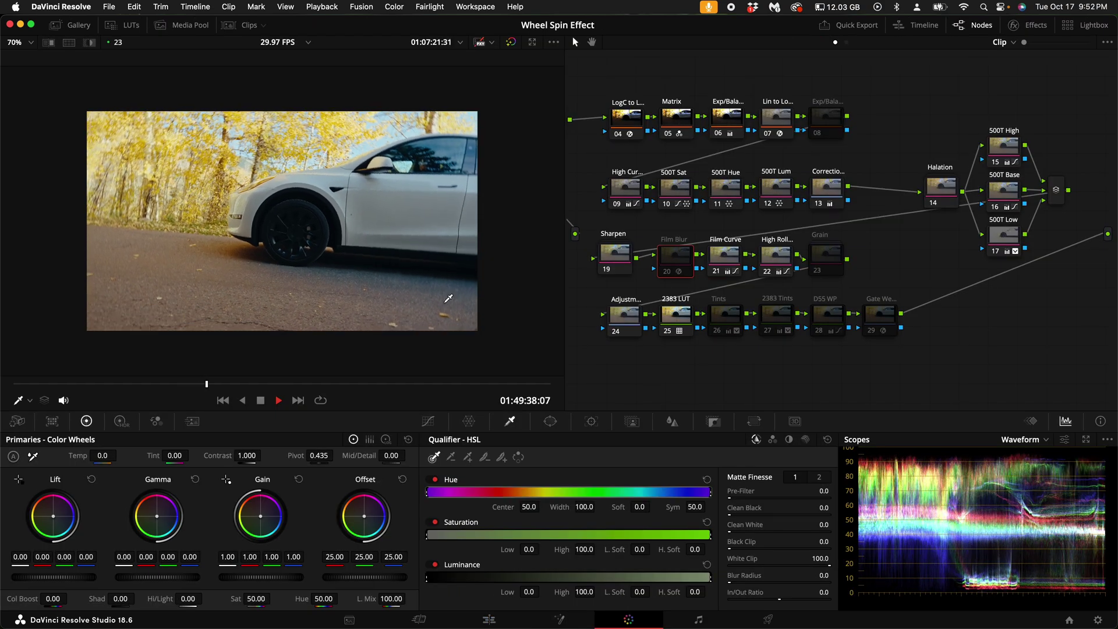
# Convert the slowed clip into Fusion Clip 9 and open it on the Fusion page.
pyautogui.hscroll(-2, 673, 317)
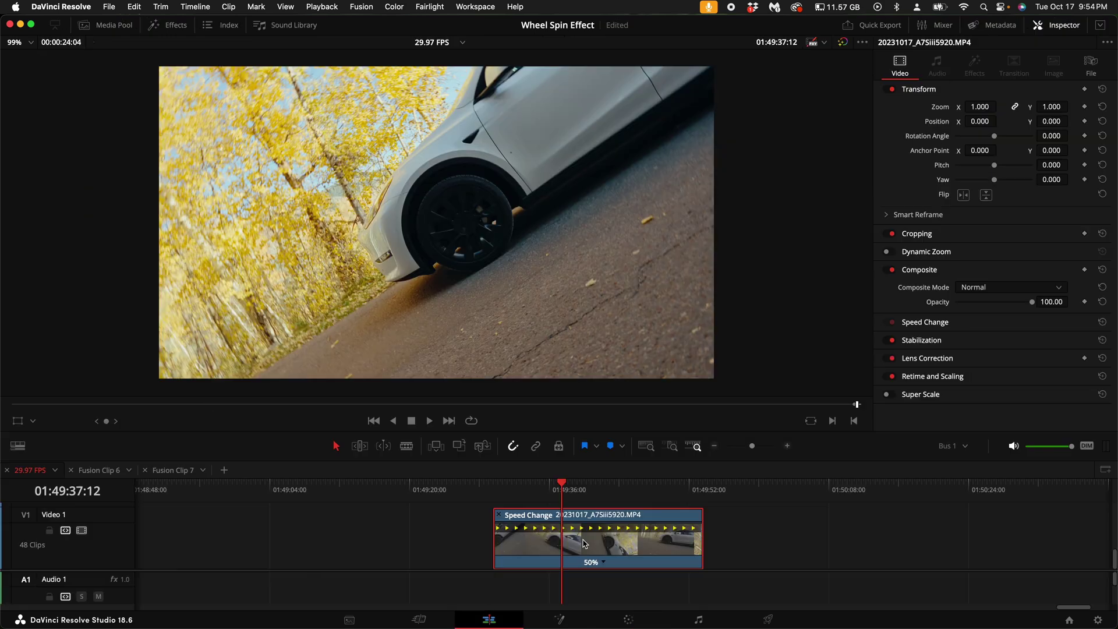
pyautogui.rightClick(584, 539)
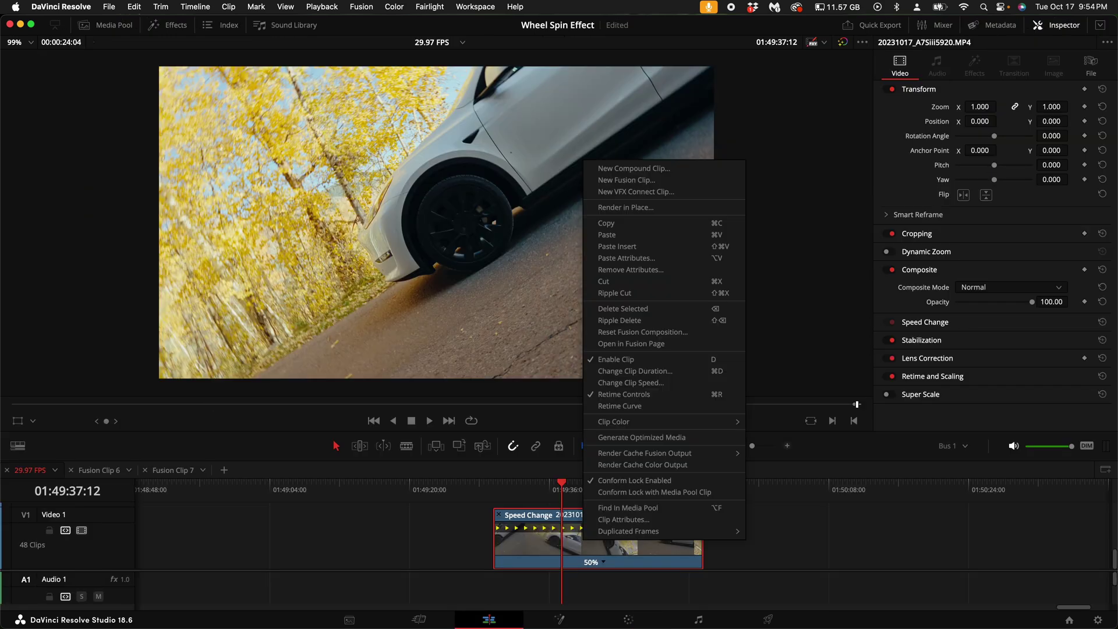
pyautogui.click(641, 181)
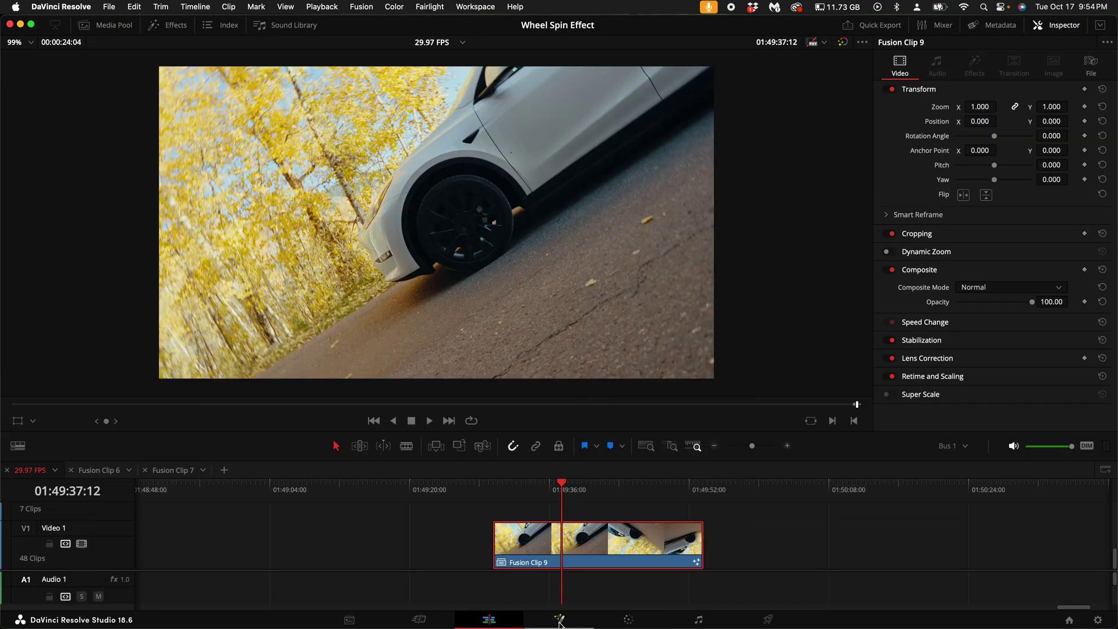
pyautogui.click(559, 619)
# From the clip's first frame, insert a Planar Tracker node via the tool search.
pyautogui.moveTo(91, 359); pyautogui.dragTo(5, 355)
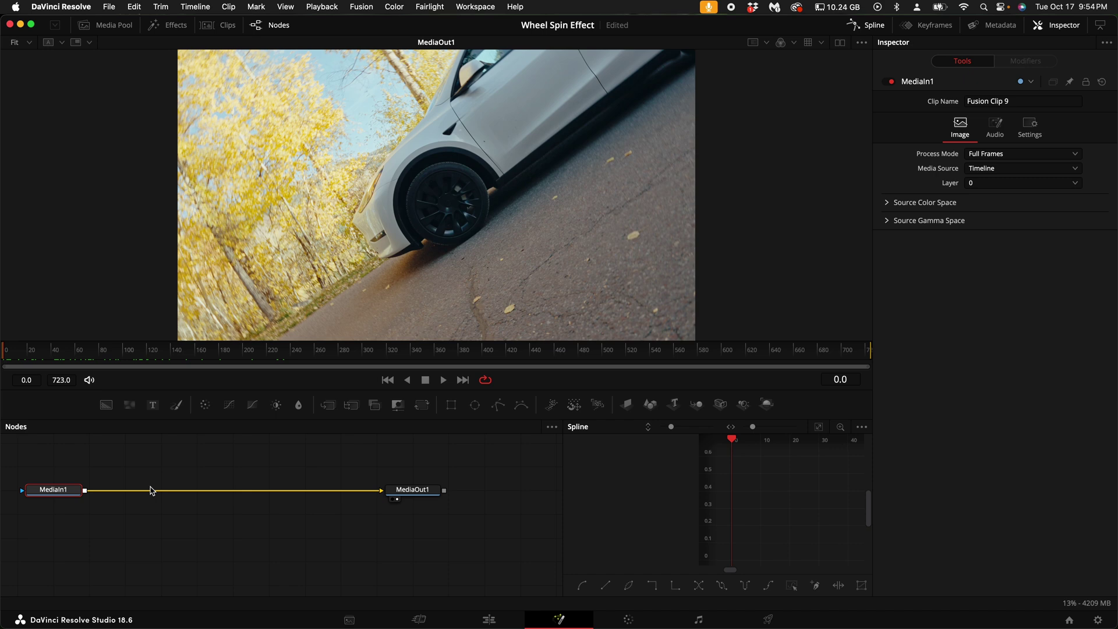
pyautogui.hotkey('shift', 'space')
pyautogui.write('pla')
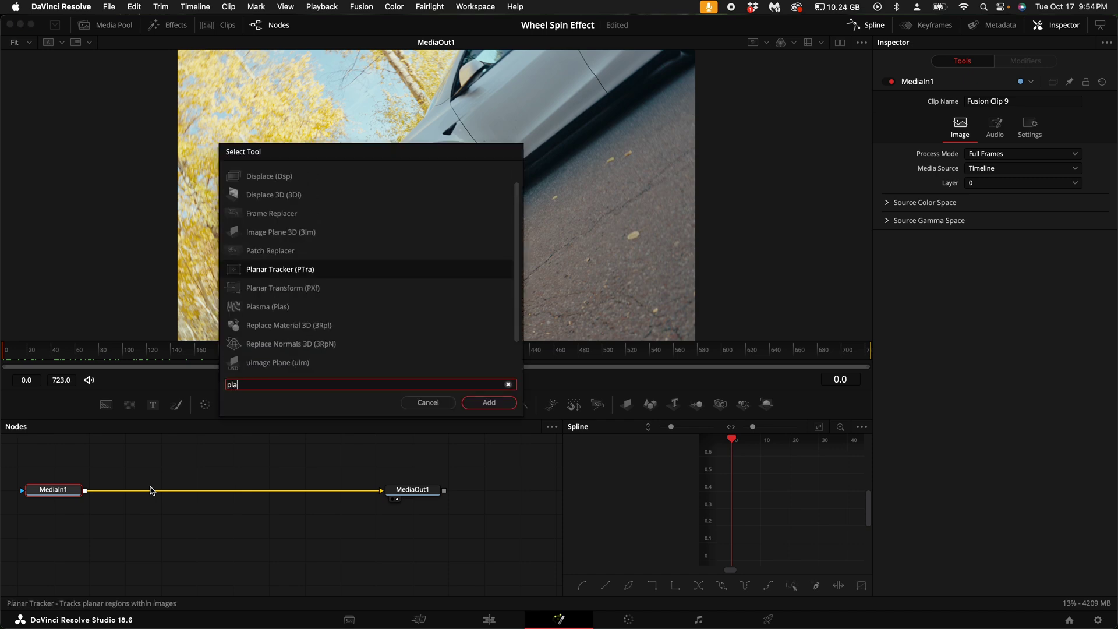
pyautogui.press('Return')
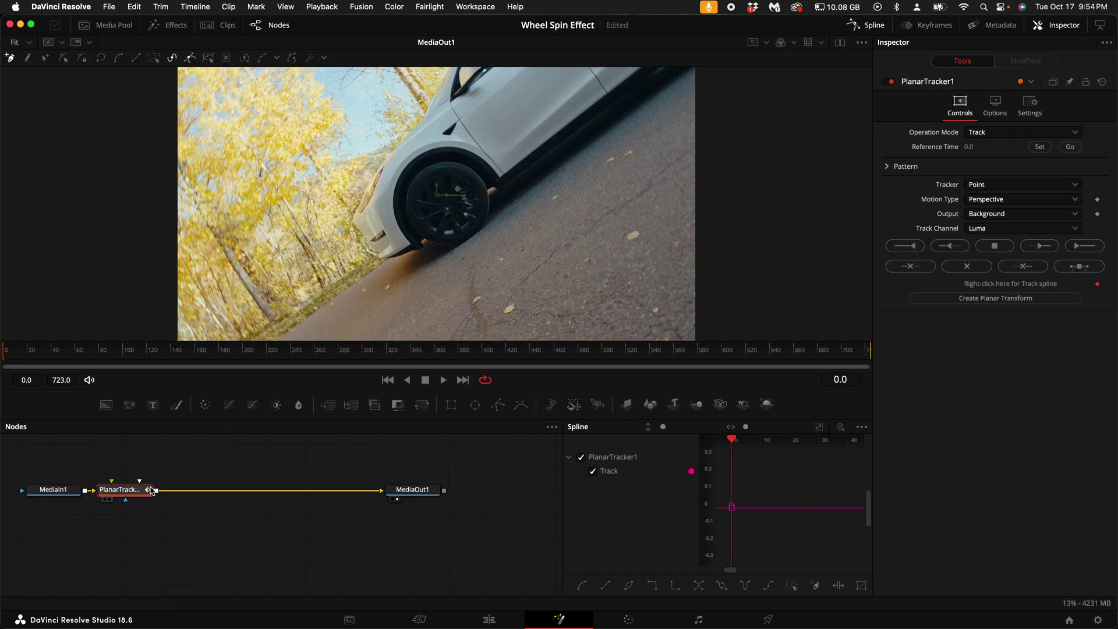
# Draw a closed polygon outline around the wheel rim for tracking.
pyautogui.scroll(5, 442, 197)
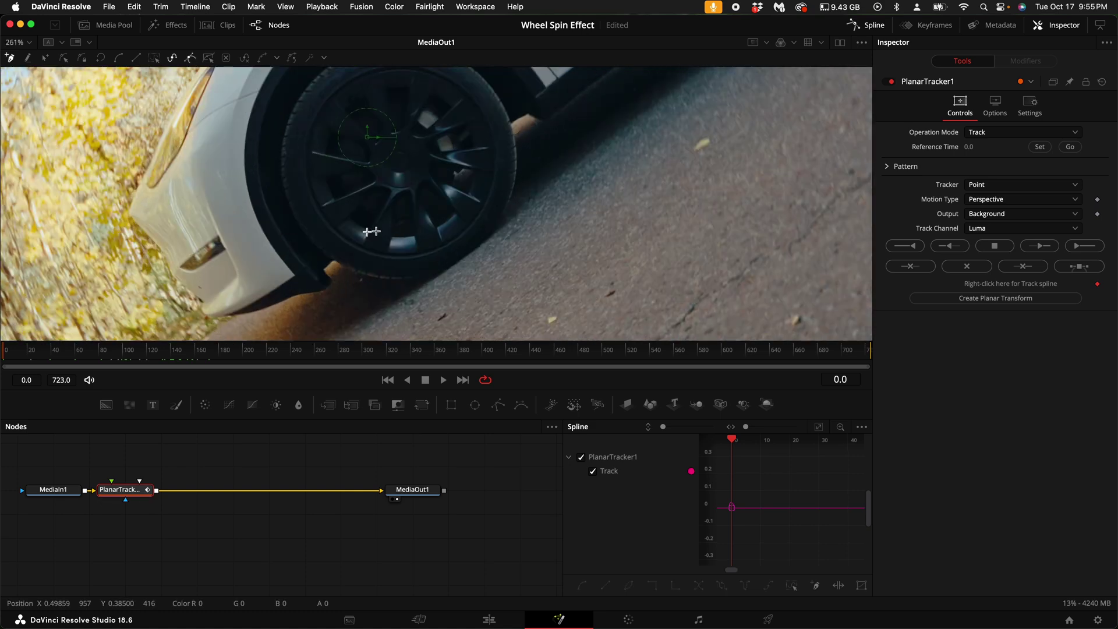
pyautogui.click(305, 193)
pyautogui.click(334, 260)
pyautogui.click(391, 283)
pyautogui.click(452, 273)
pyautogui.click(467, 259)
pyautogui.click(492, 215)
pyautogui.click(497, 182)
pyautogui.click(494, 140)
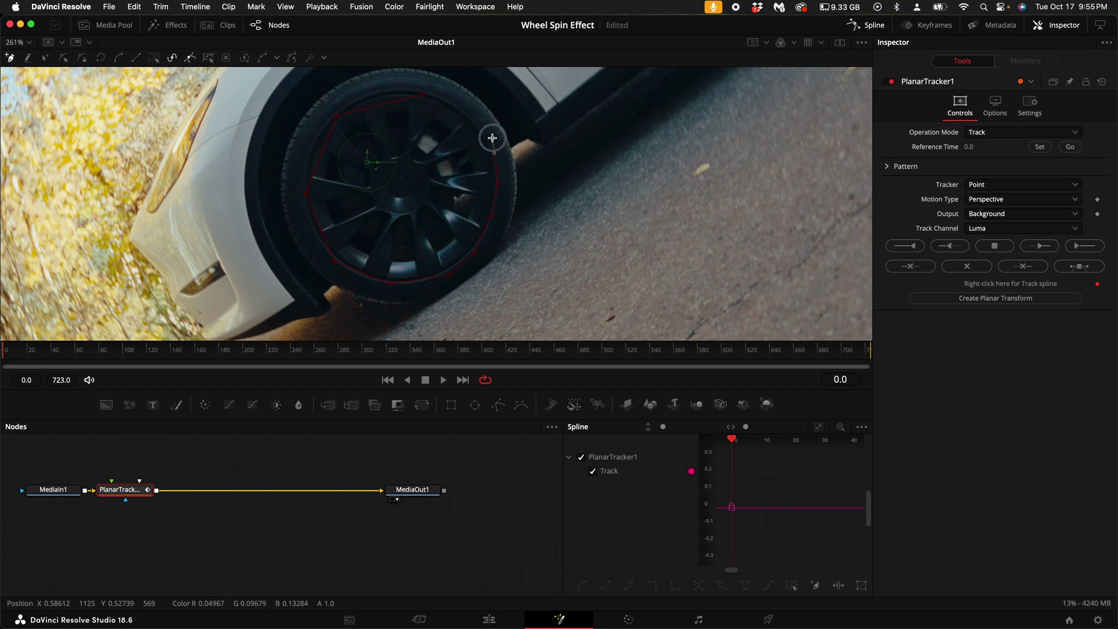
pyautogui.click(453, 103)
pyautogui.click(424, 94)
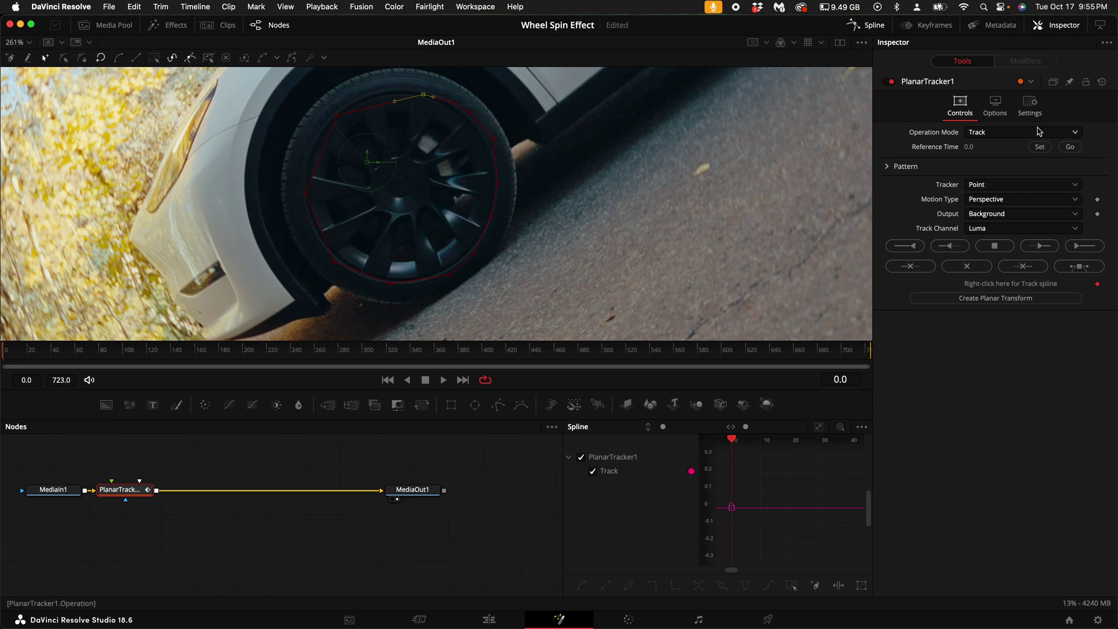
# Set the current frame as reference and limit Motion Type to Translation, Rotation.
pyautogui.click(1040, 148)
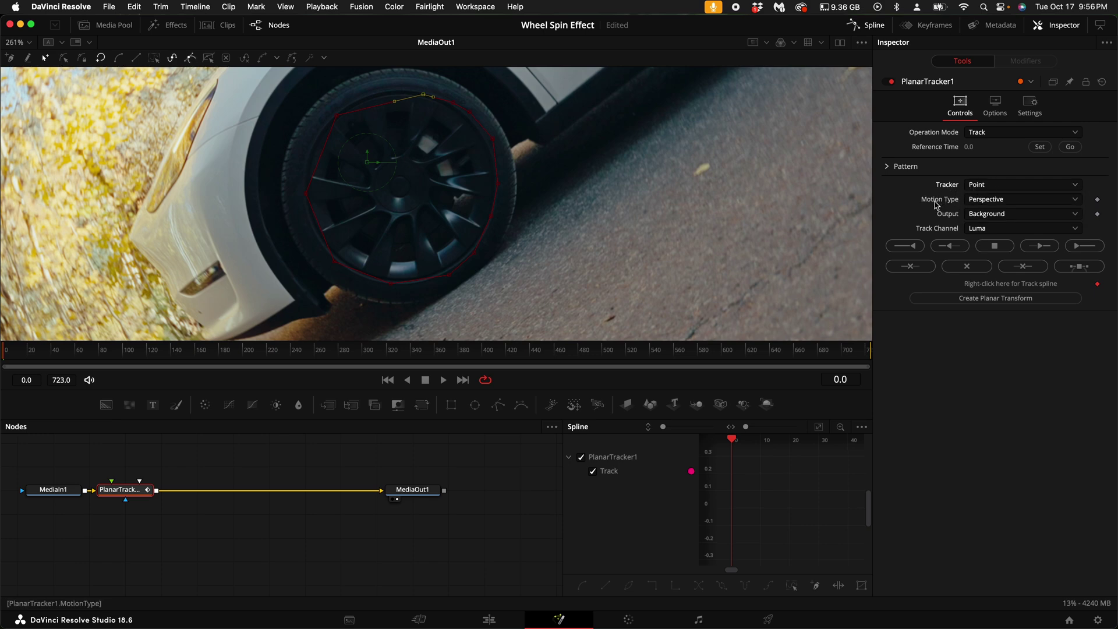
pyautogui.click(985, 201)
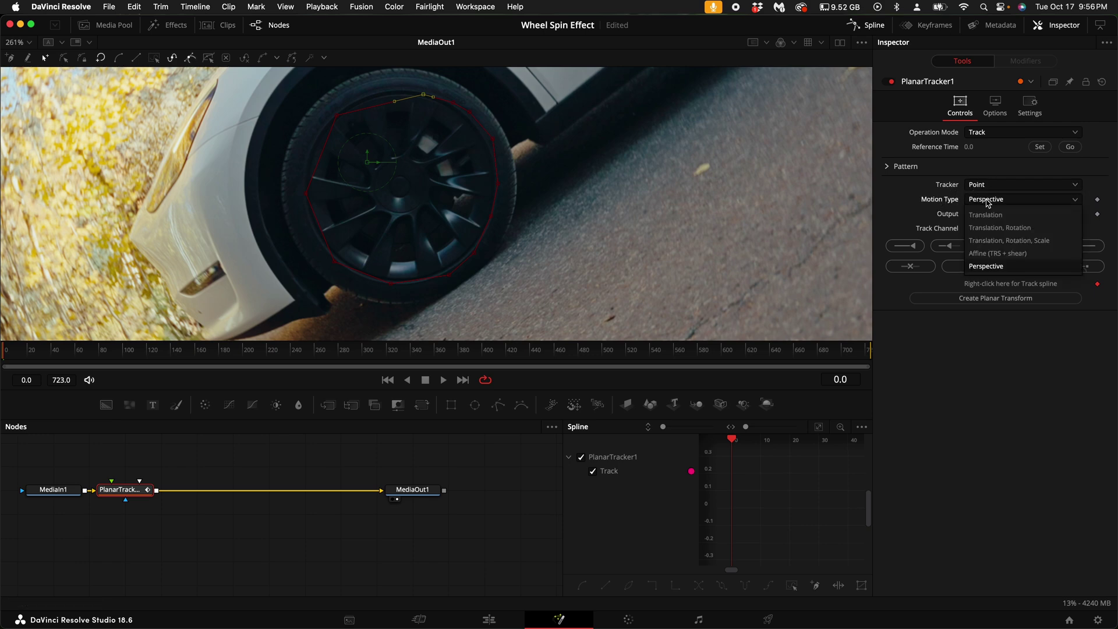
pyautogui.click(998, 229)
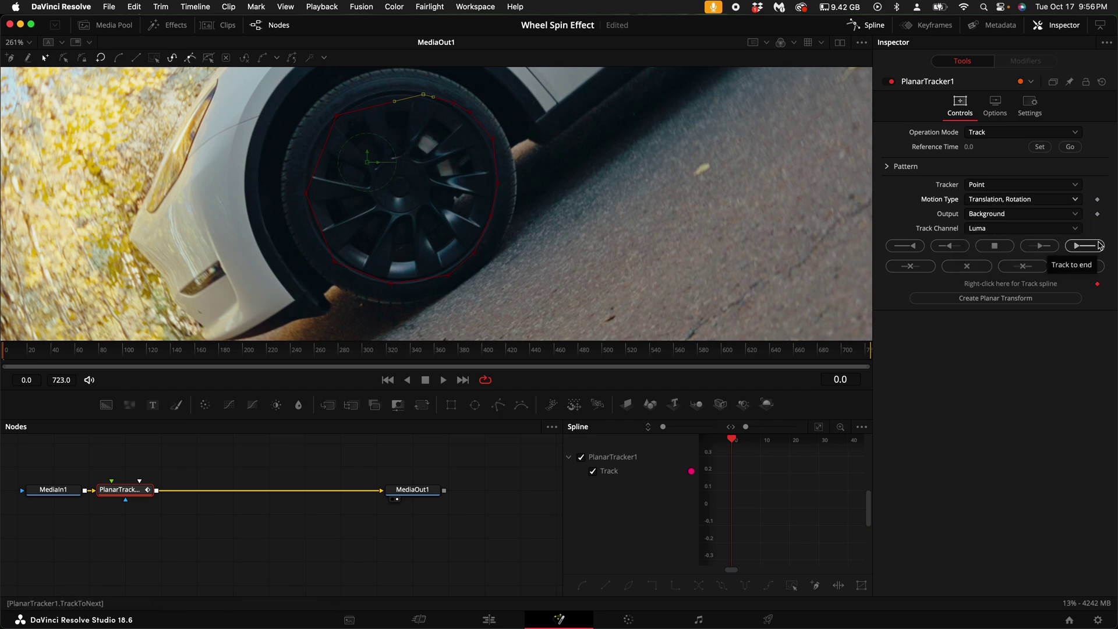
# Track the wheel to the clip's end, switch Operation Mode to Steady, and preview it.
pyautogui.click(1099, 245)
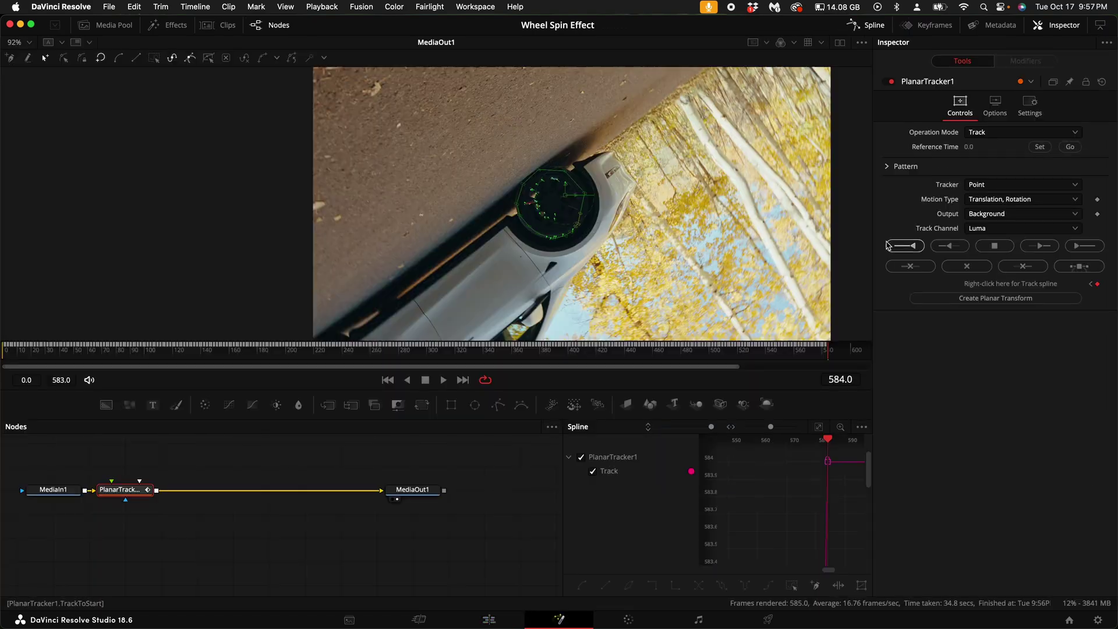
pyautogui.click(999, 133)
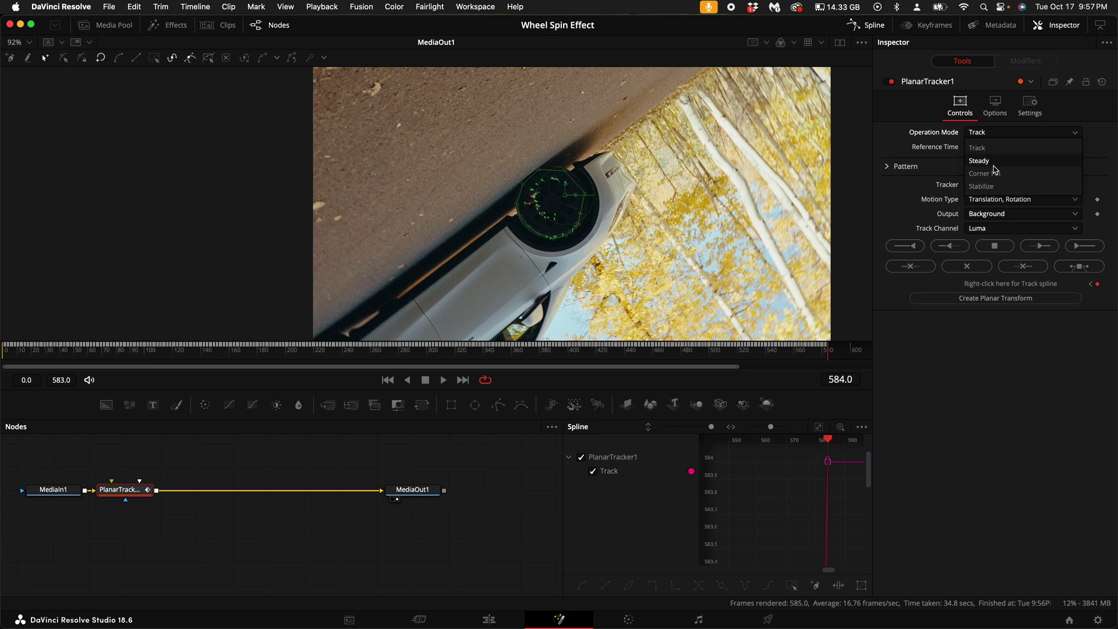
pyautogui.click(983, 160)
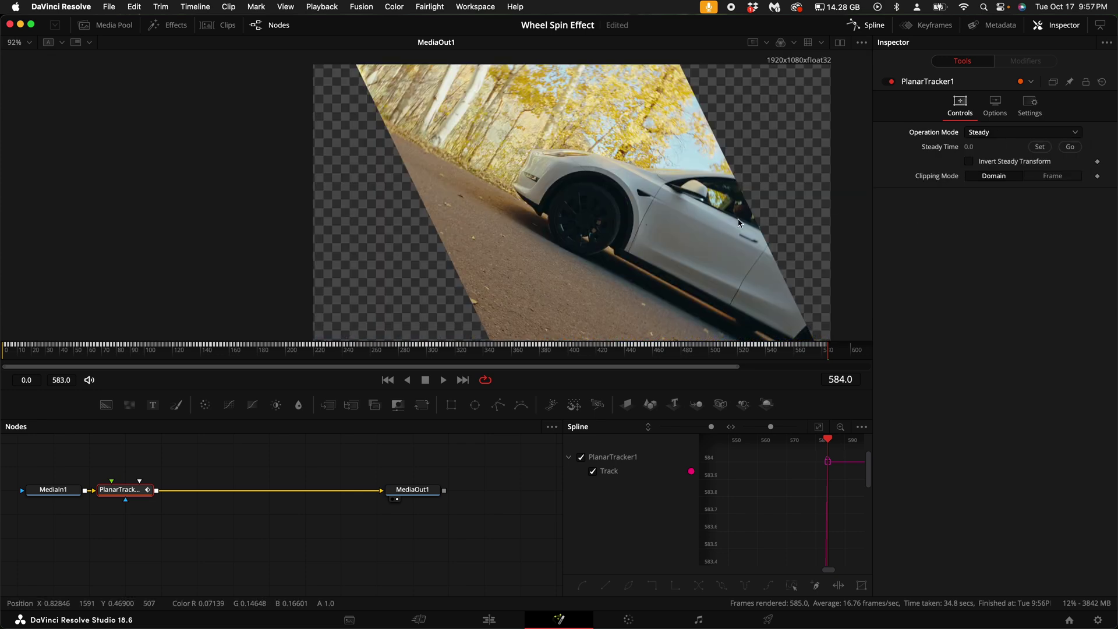
pyautogui.press('space')
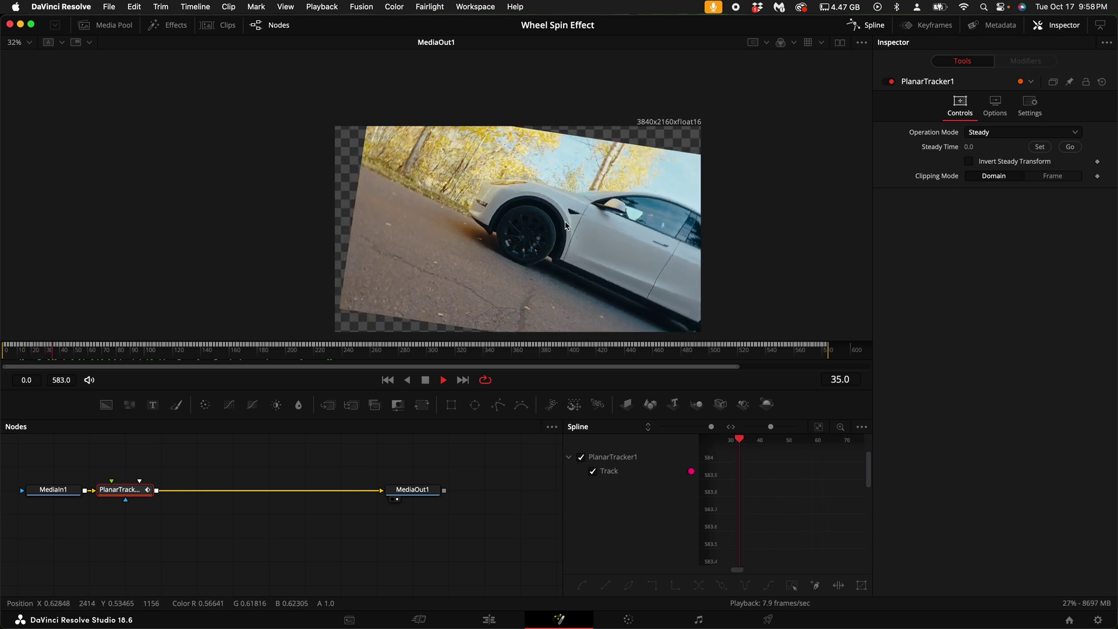
pyautogui.press('space')
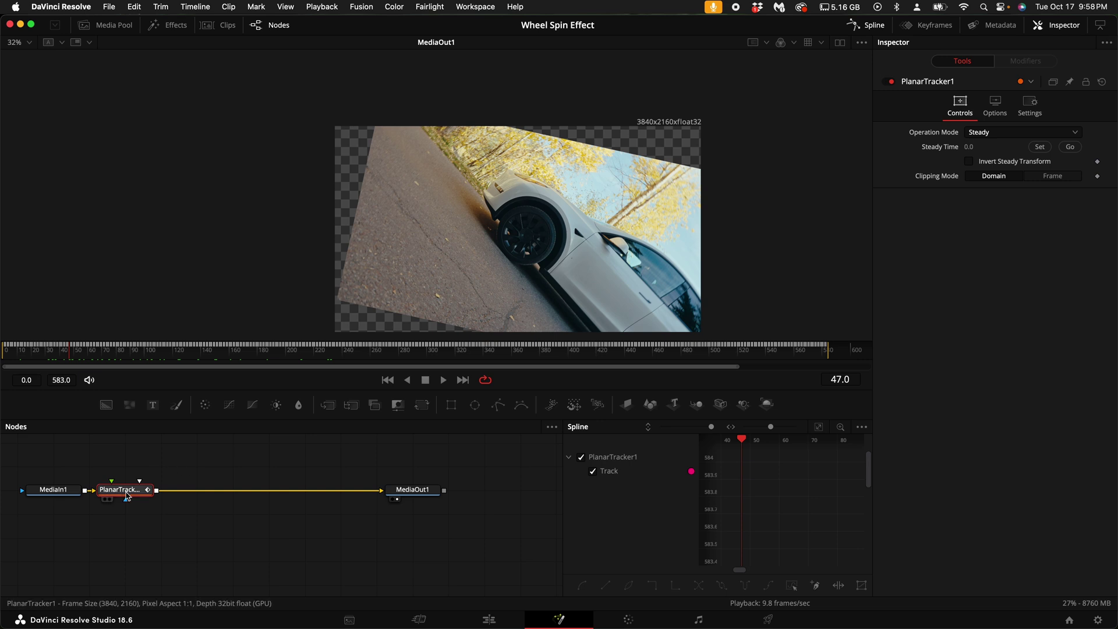
# Insert a Transform node after the PlanarTracker.
pyautogui.hotkey('shift', 'space')
pyautogui.write('pla')
pyautogui.press('BackSpace')
pyautogui.press('BackSpace')
pyautogui.press('BackSpace')
pyautogui.write('transform')
pyautogui.press('Return')
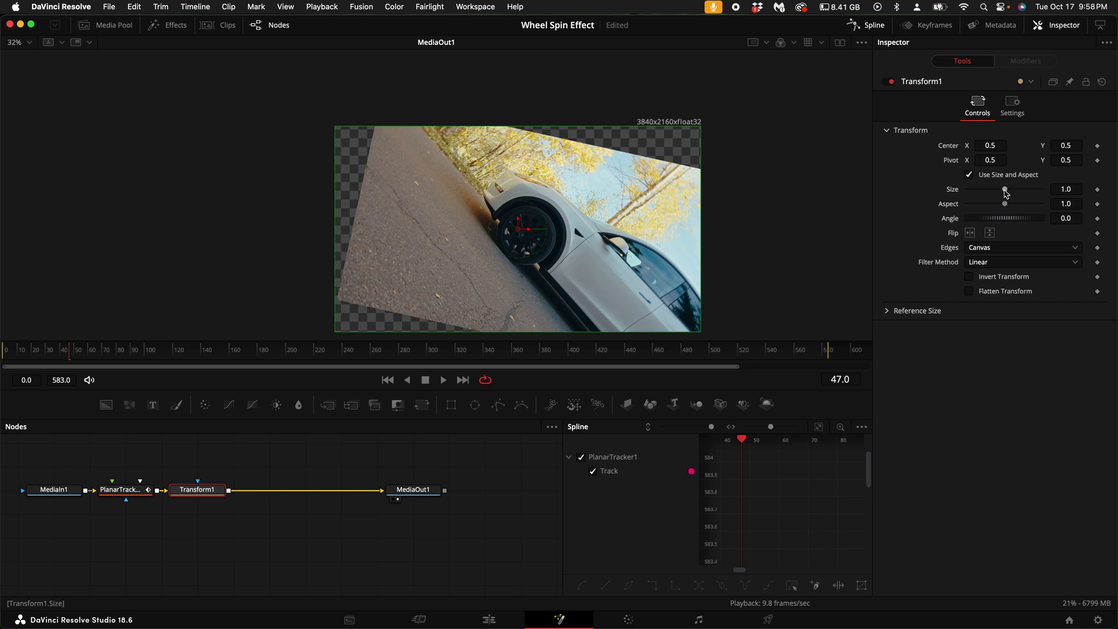
# Reposition Transform1 on the link and scale the wheel up to Size about 1.83.
pyautogui.click(199, 491)
pyautogui.moveTo(199, 491); pyautogui.dragTo(234, 490)
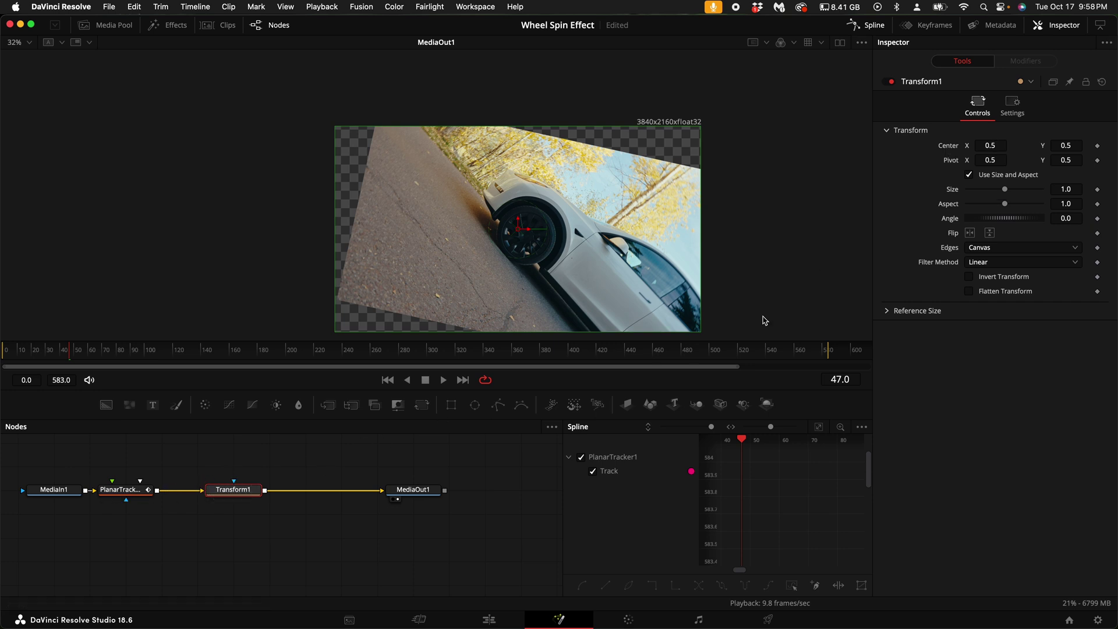
pyautogui.moveTo(1004, 196); pyautogui.dragTo(1011, 194)
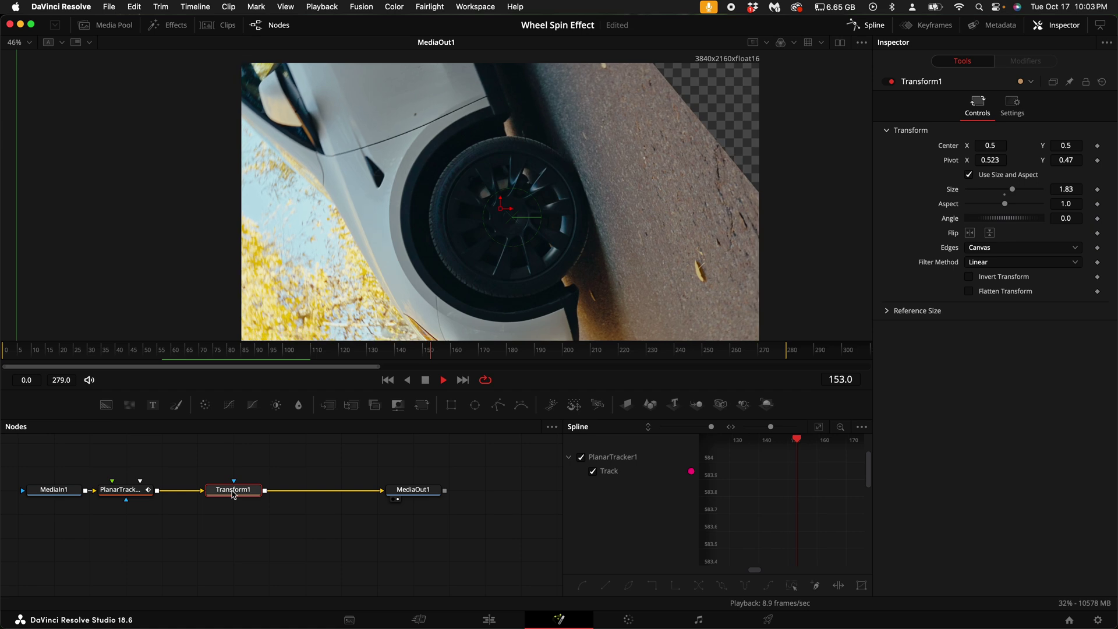
pyautogui.click(441, 355)
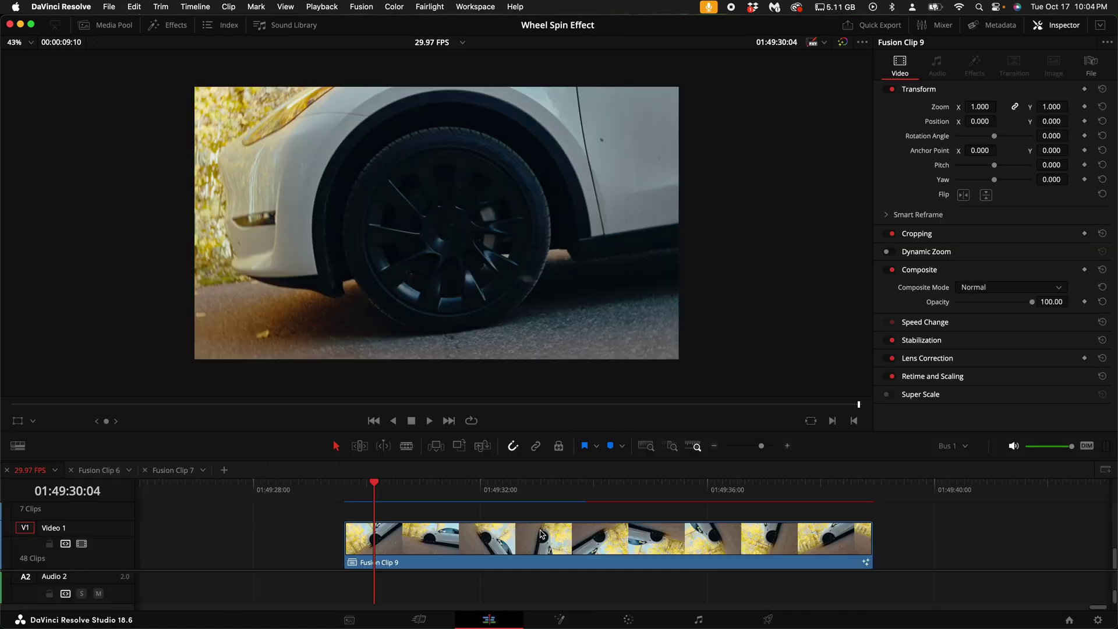
# Drop an Adjustment Clip over Fusion Clip 9 and apply JF MOTION BLUR to it.
pyautogui.click(175, 30)
pyautogui.click(50, 140)
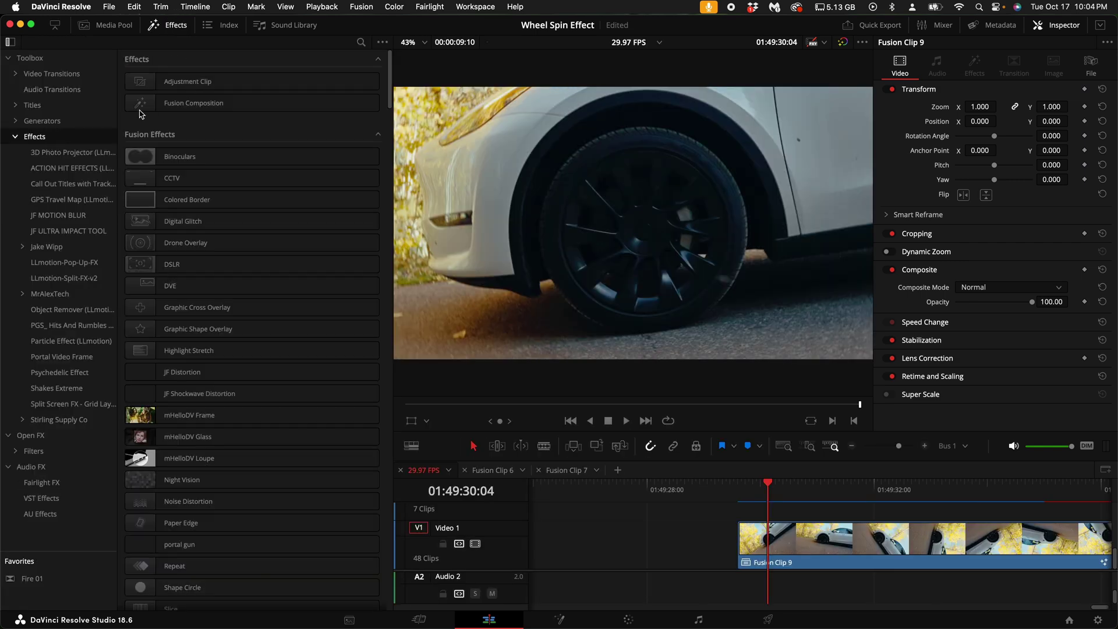
pyautogui.moveTo(165, 89); pyautogui.dragTo(1051, 506)
pyautogui.hscroll(5, 787, 522)
pyautogui.hscroll(-3, 918, 517)
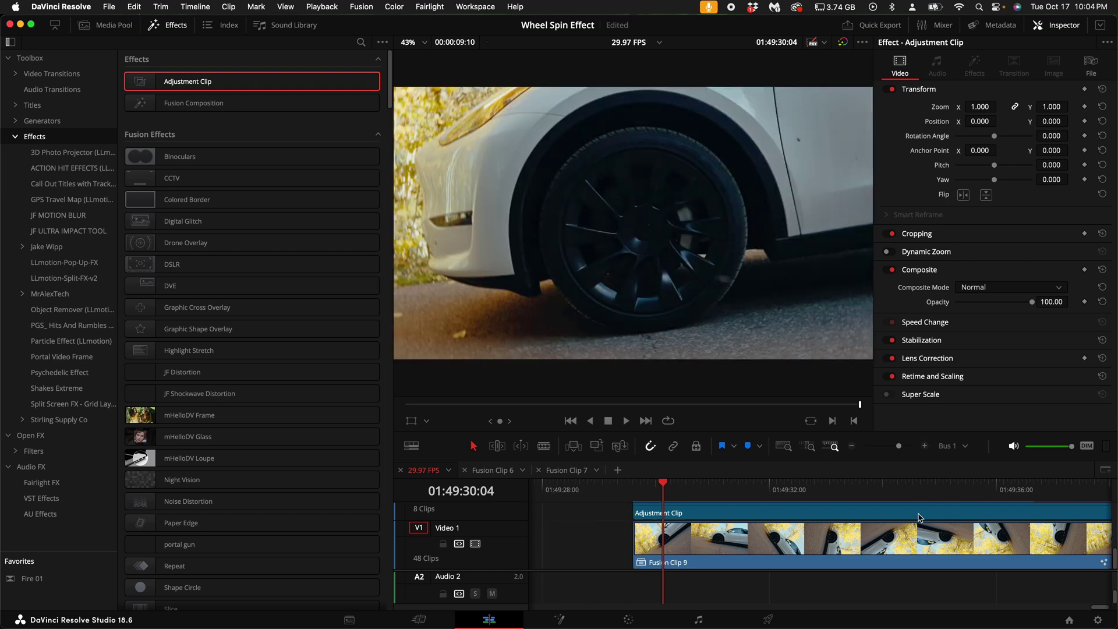
pyautogui.click(64, 216)
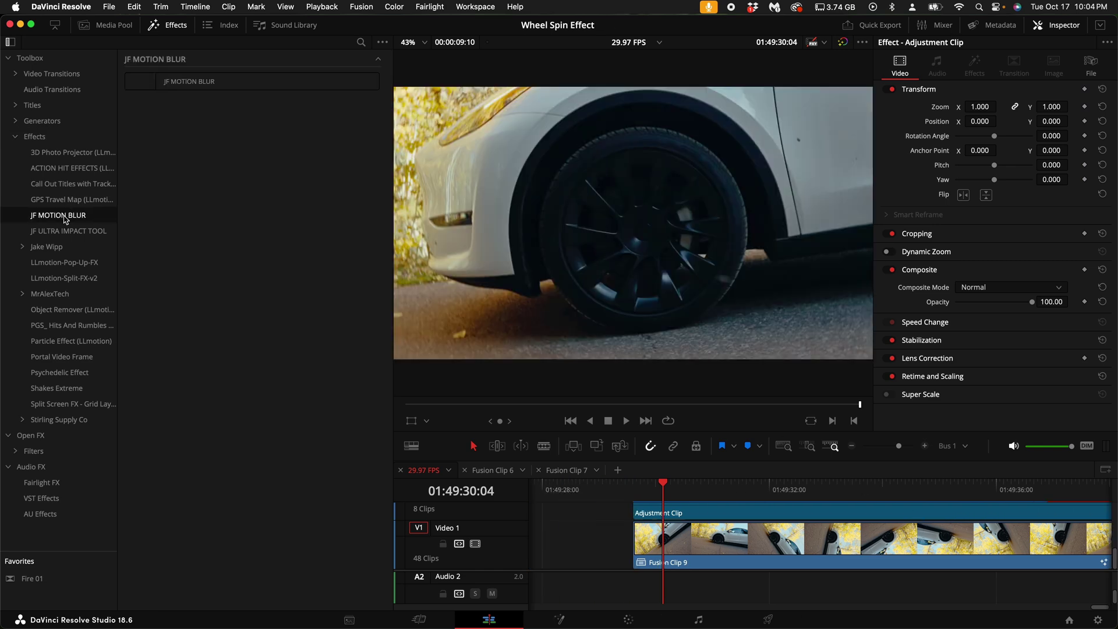
pyautogui.moveTo(197, 85); pyautogui.dragTo(732, 515)
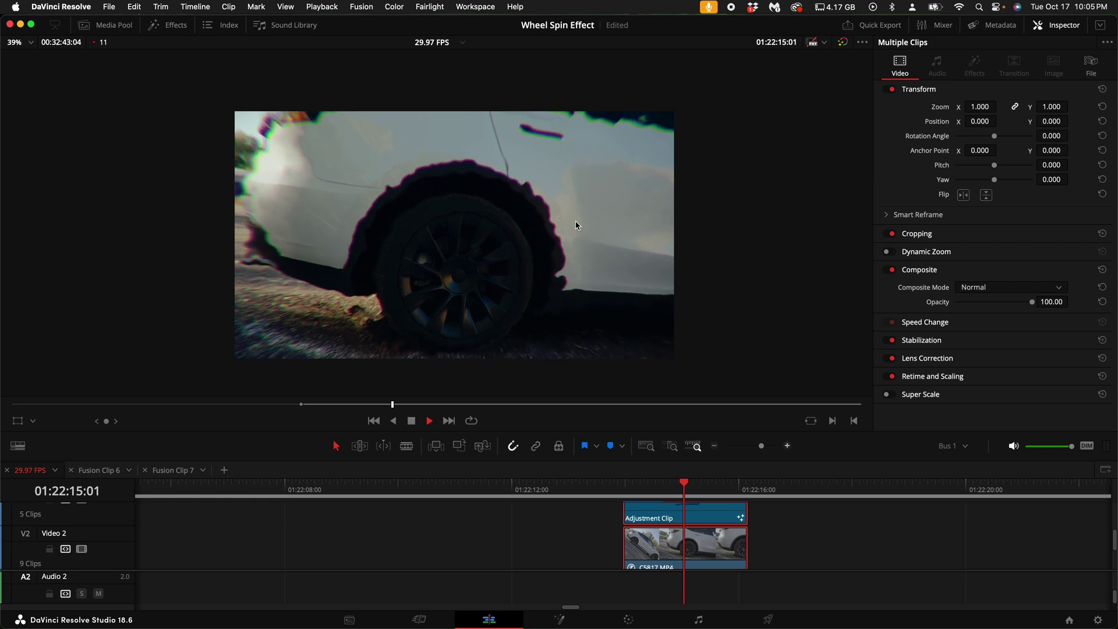
# Place an Adjustment Clip over C5817.MP4 and apply JF Shockwave Distortion to it.
pyautogui.press('space')
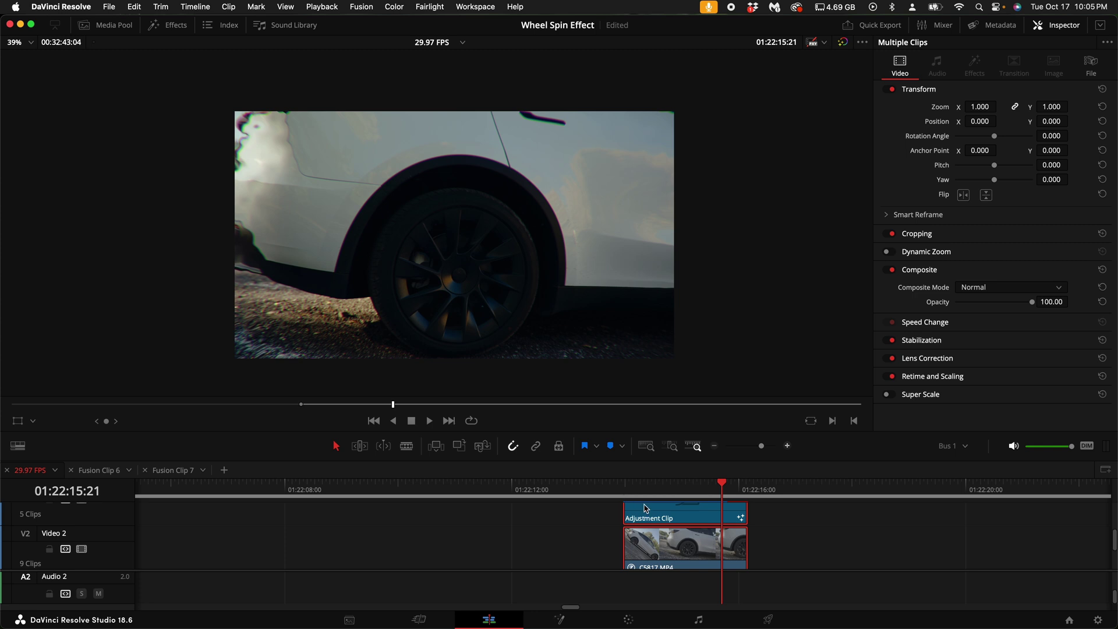
pyautogui.scroll(-3, 595, 493)
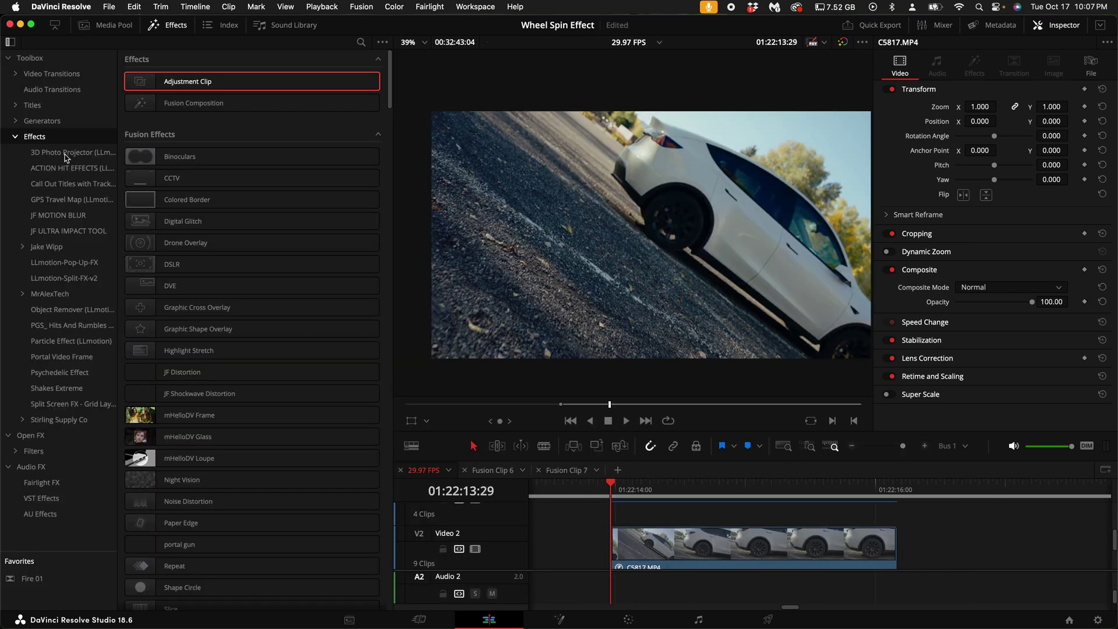
pyautogui.moveTo(187, 81); pyautogui.dragTo(648, 524)
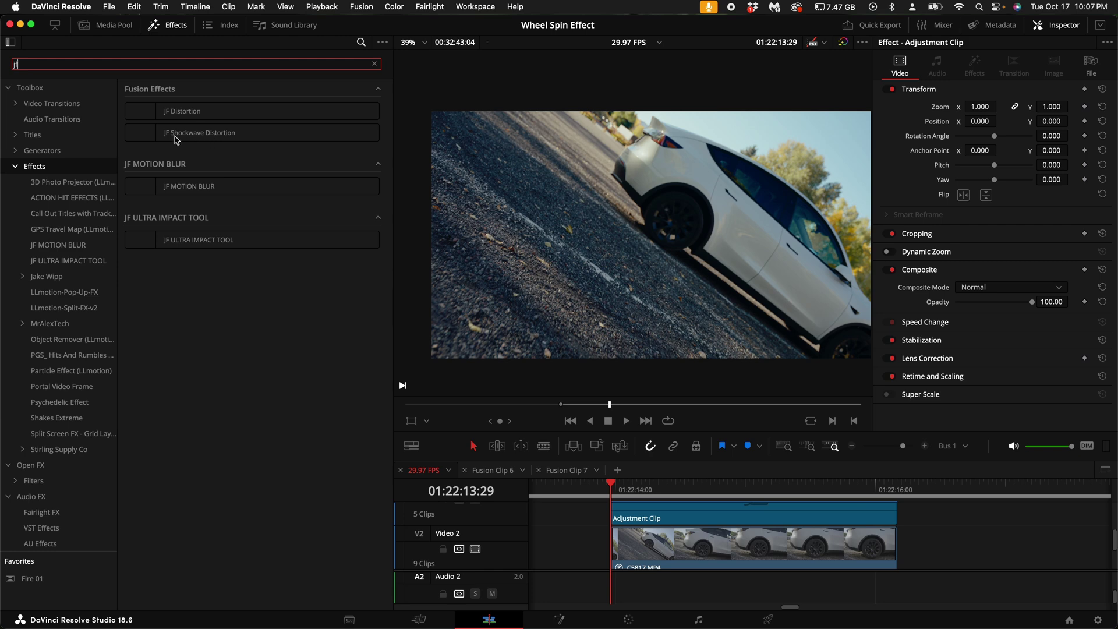
pyautogui.moveTo(184, 137); pyautogui.dragTo(699, 512)
pyautogui.click(168, 25)
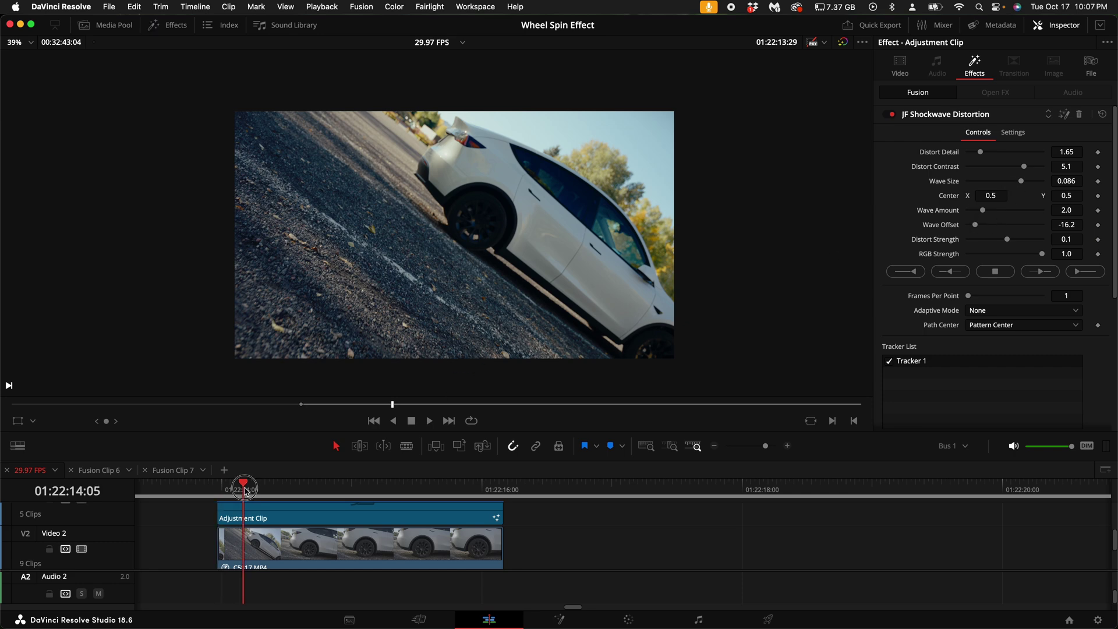
# Adjust the shockwave's Distort Detail to 1.34 and raise Wave Amount to 2.6.
pyautogui.click(343, 484)
pyautogui.moveTo(981, 152); pyautogui.dragTo(1019, 183)
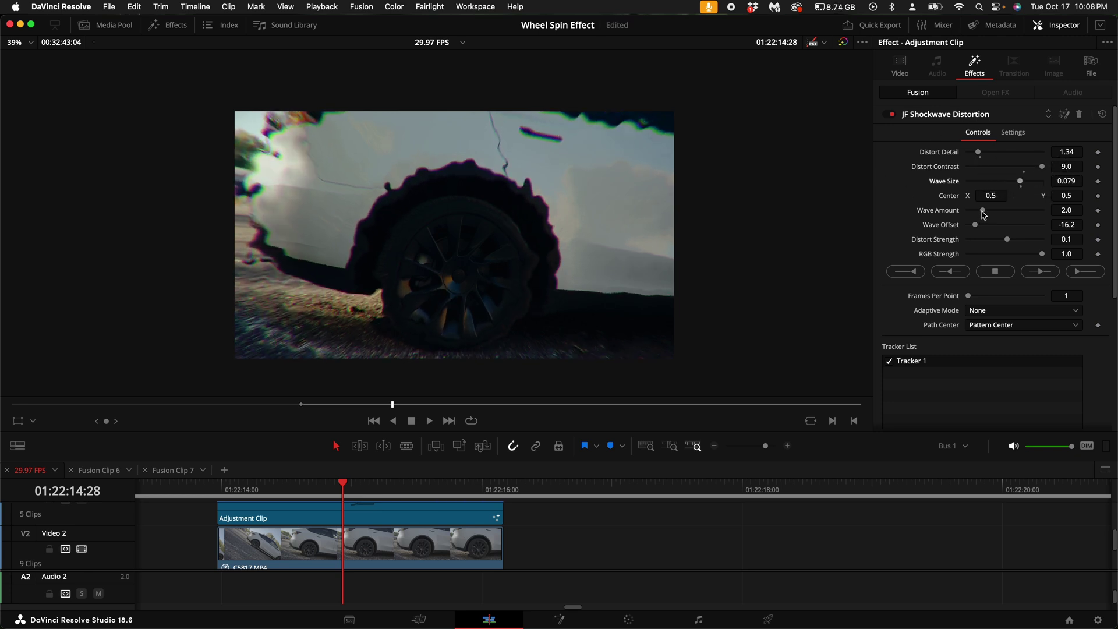
pyautogui.click(299, 490)
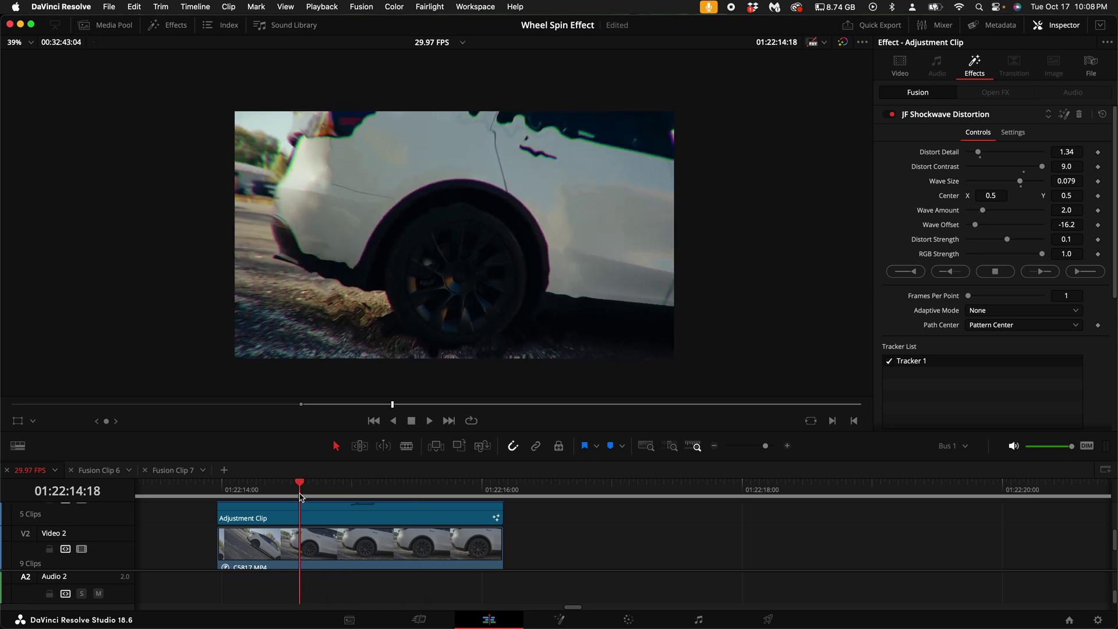
pyautogui.moveTo(982, 213); pyautogui.dragTo(1029, 244)
# Play the distortion back from its start to preview the result.
pyautogui.press('space')
pyautogui.moveTo(396, 486); pyautogui.dragTo(239, 486)
pyautogui.press('space')
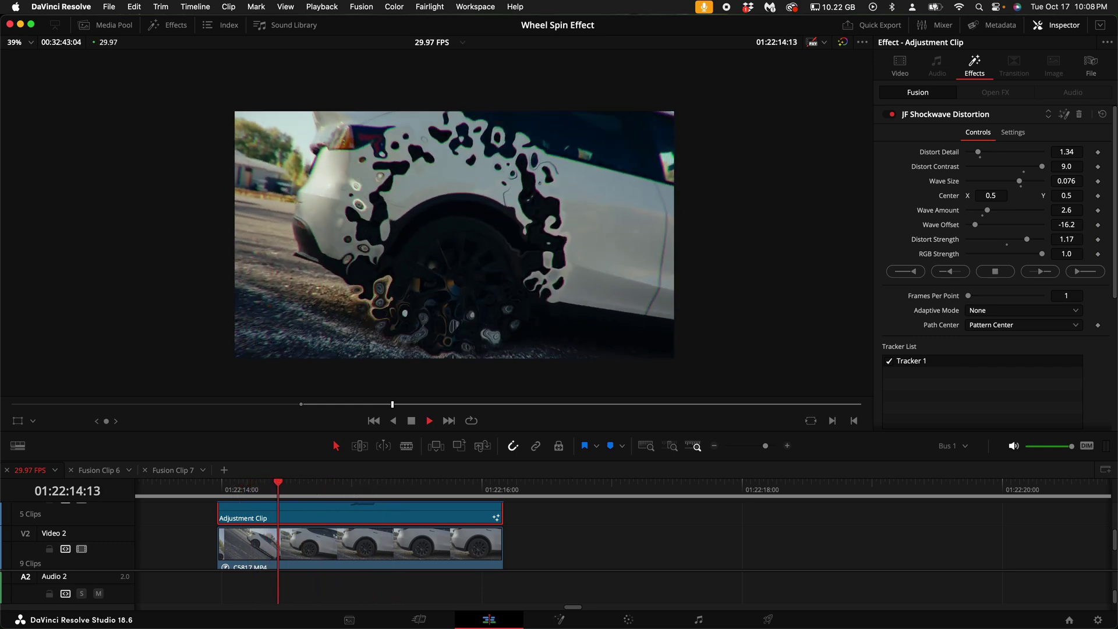
pyautogui.press('space')
pyautogui.scroll(-4, 931, 317)
pyautogui.scroll(-4, 1032, 291)
pyautogui.scroll(4, 1031, 292)
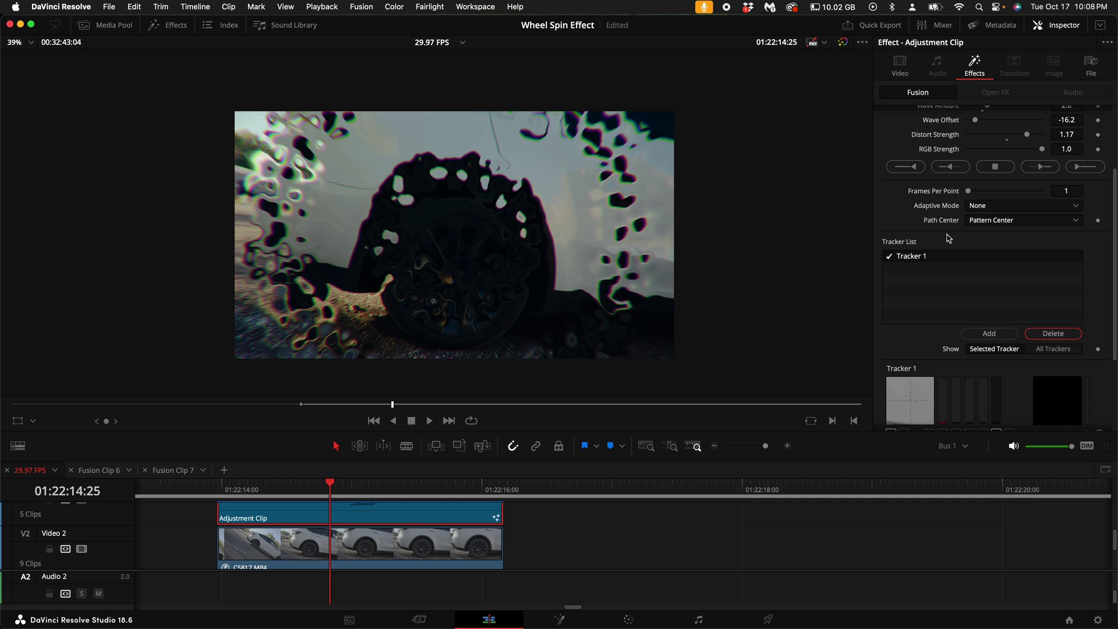
# With Fusion Overlay shown, place the tracker on the wheel hub and track it forward.
pyautogui.click(33, 421)
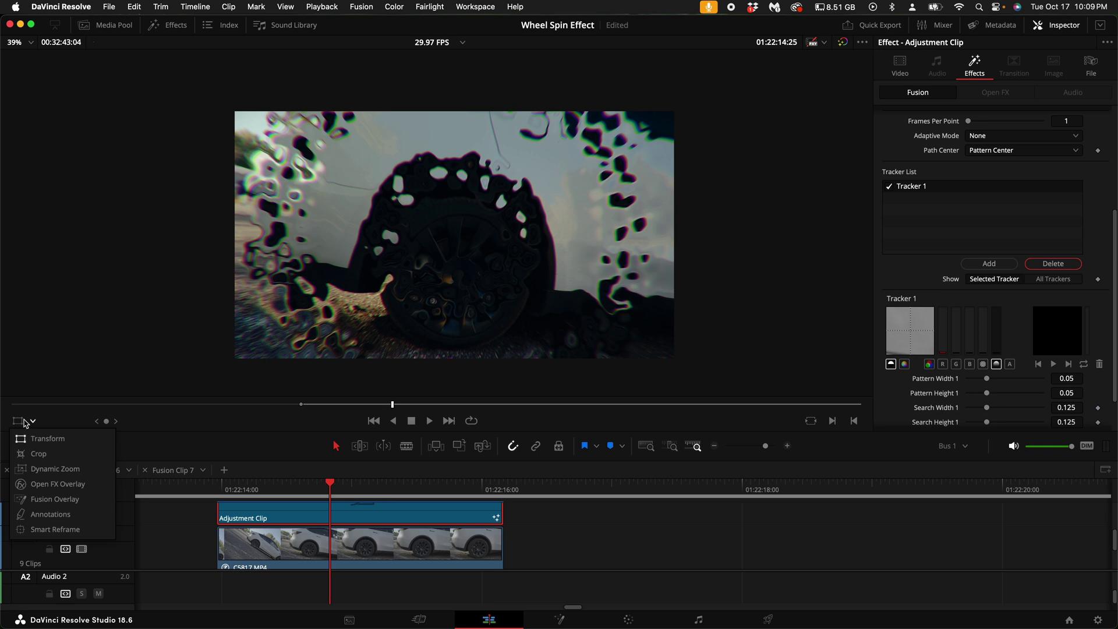
pyautogui.click(54, 499)
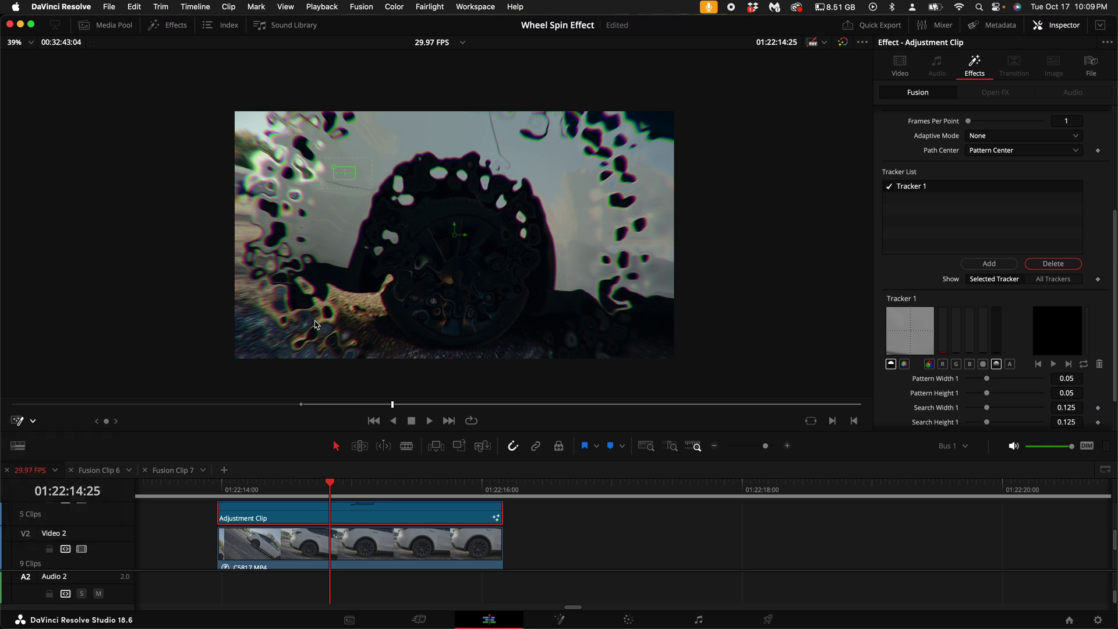
pyautogui.moveTo(335, 170); pyautogui.dragTo(444, 272)
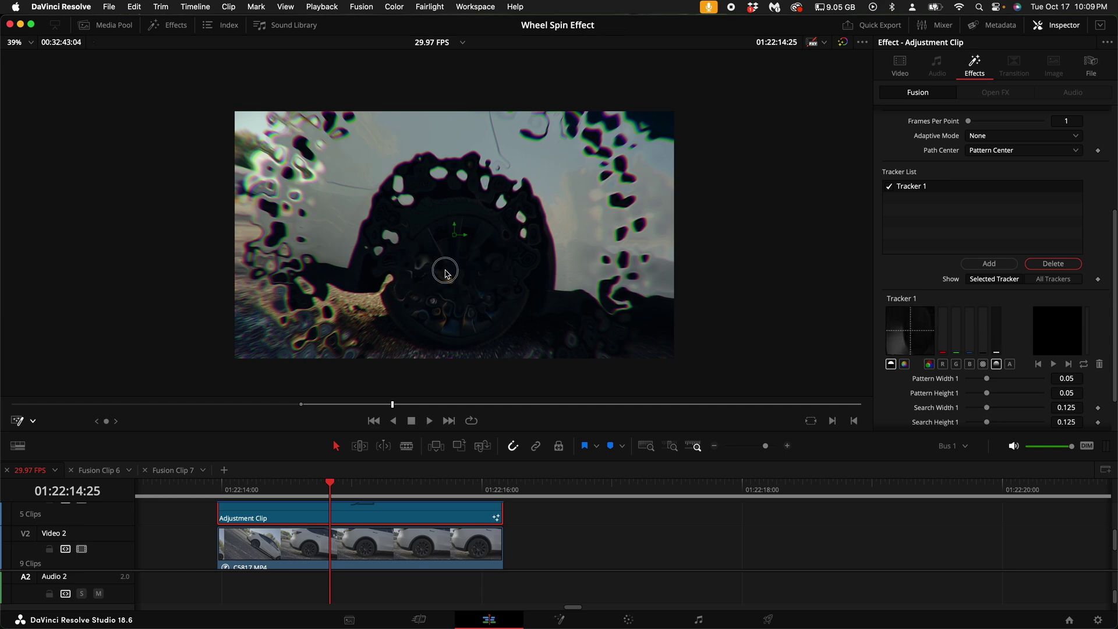
pyautogui.scroll(3, 459, 276)
pyautogui.scroll(5, 899, 275)
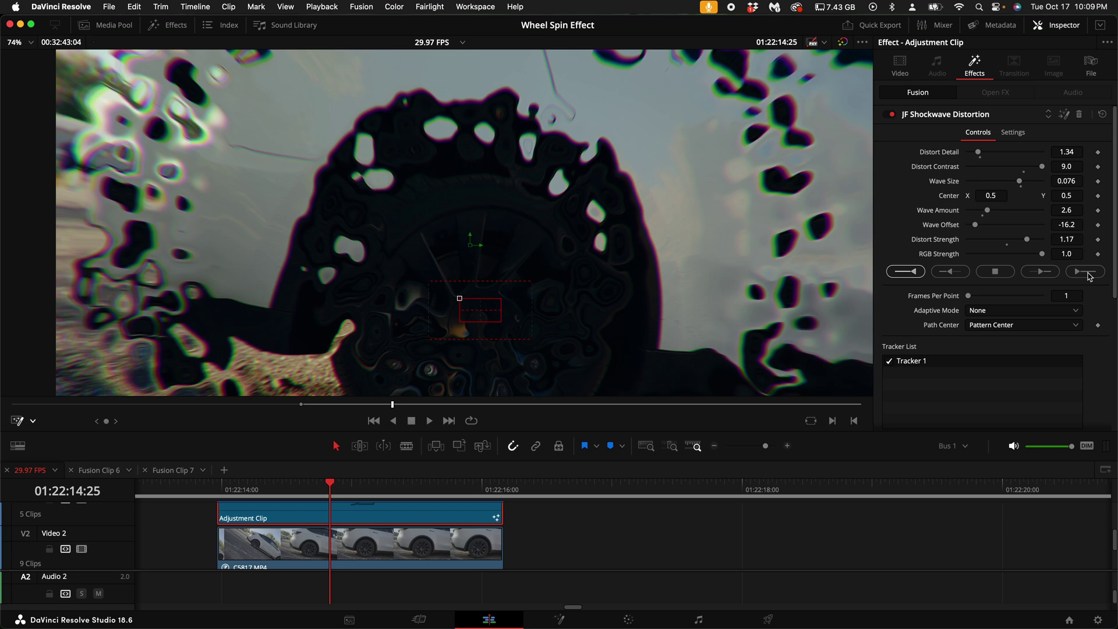
pyautogui.click(654, 349)
# Connect the shockwave Center to Tracker1Tracker1Path and scrub back to check it.
pyautogui.rightClick(955, 199)
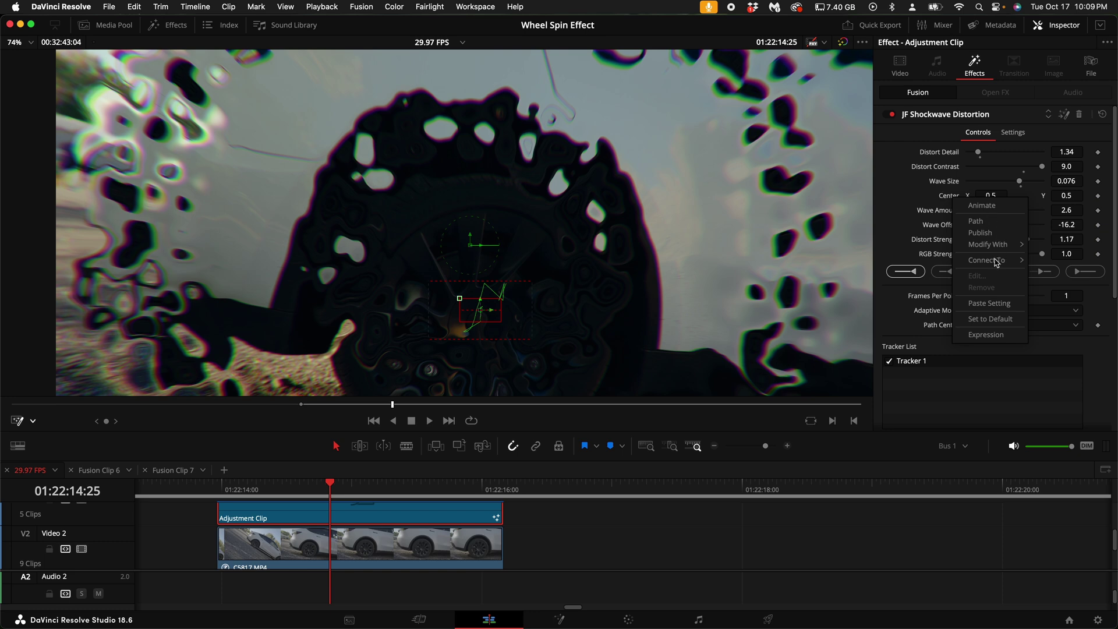
pyautogui.moveTo(996, 261)
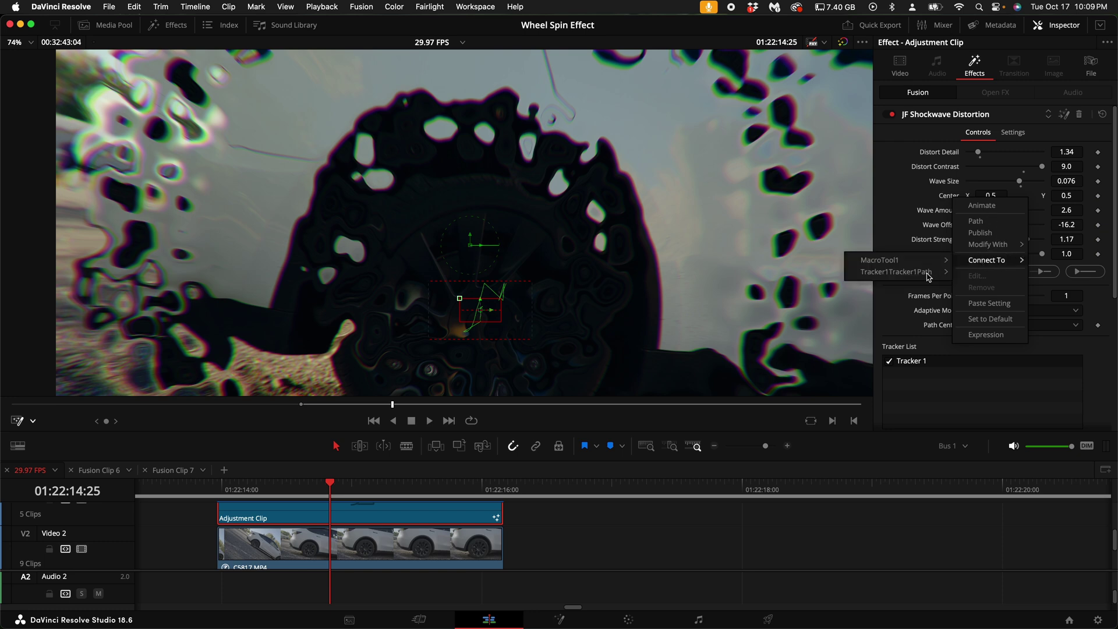
pyautogui.click(980, 271)
pyautogui.click(32, 420)
pyautogui.click(33, 421)
pyautogui.click(33, 421)
pyautogui.click(47, 444)
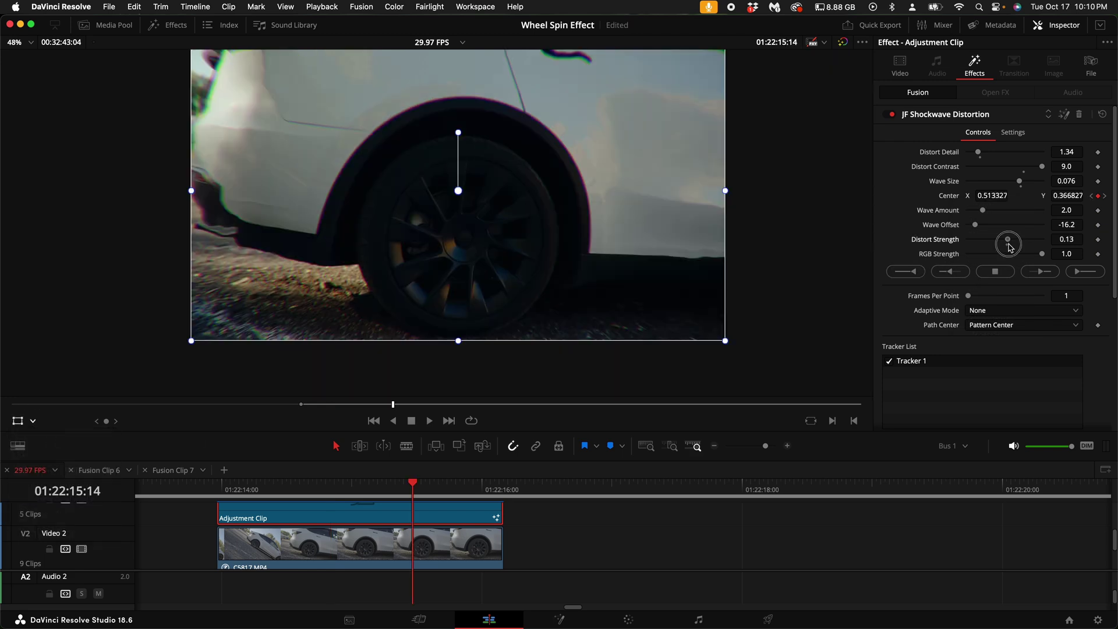
pyautogui.moveTo(407, 492); pyautogui.dragTo(251, 497)
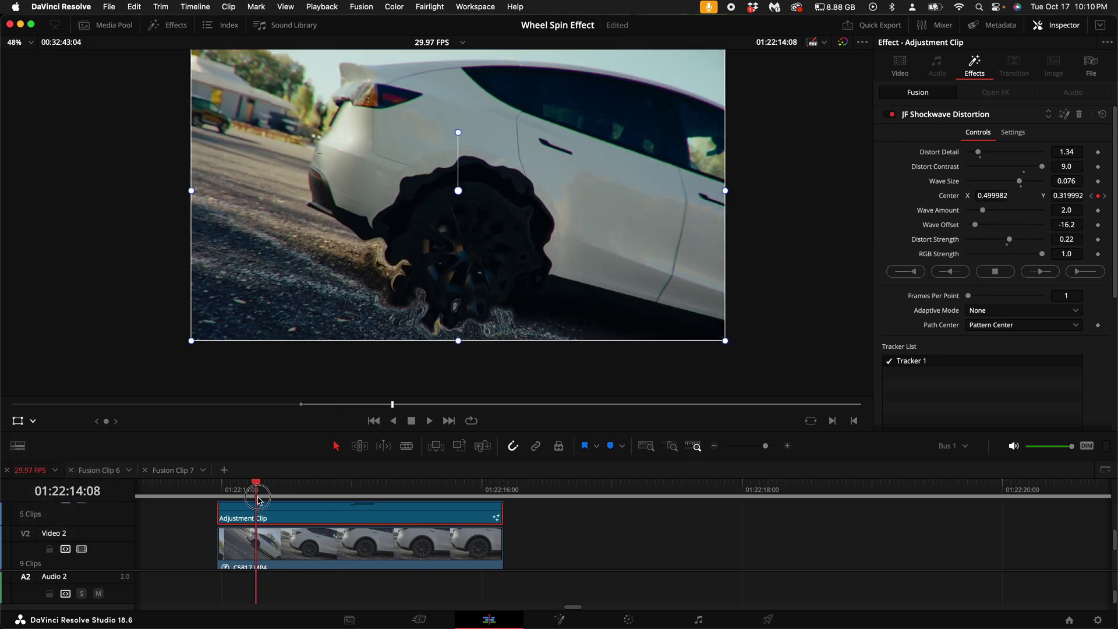